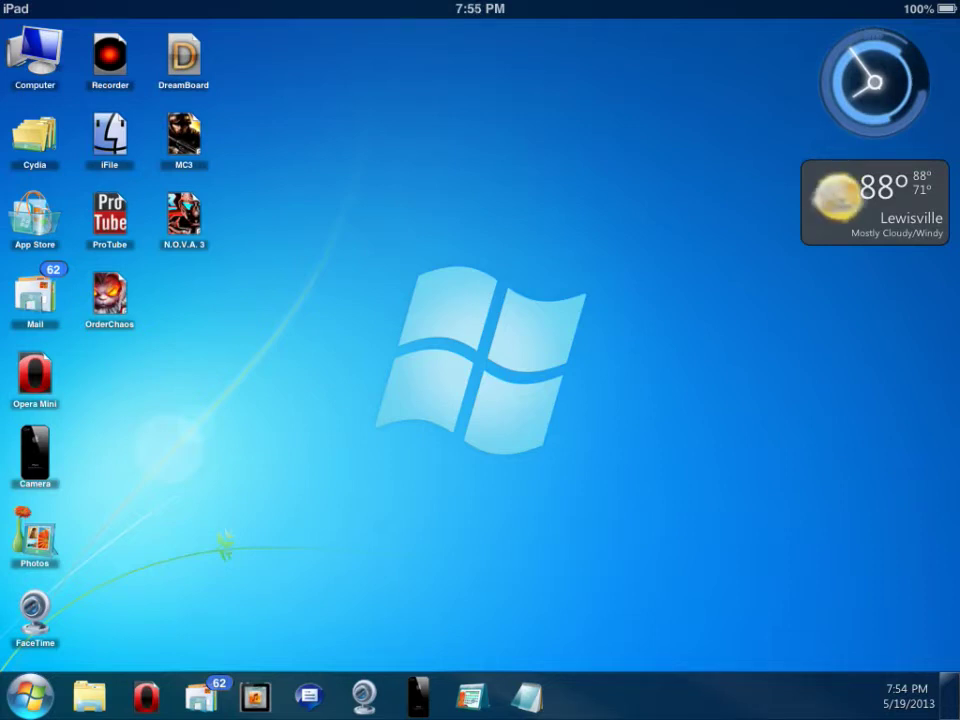
Try the Start menu's Computer and Settings shortcuts, then close the Computer window.
{"action": "left_click", "coordinate": [30, 695]}
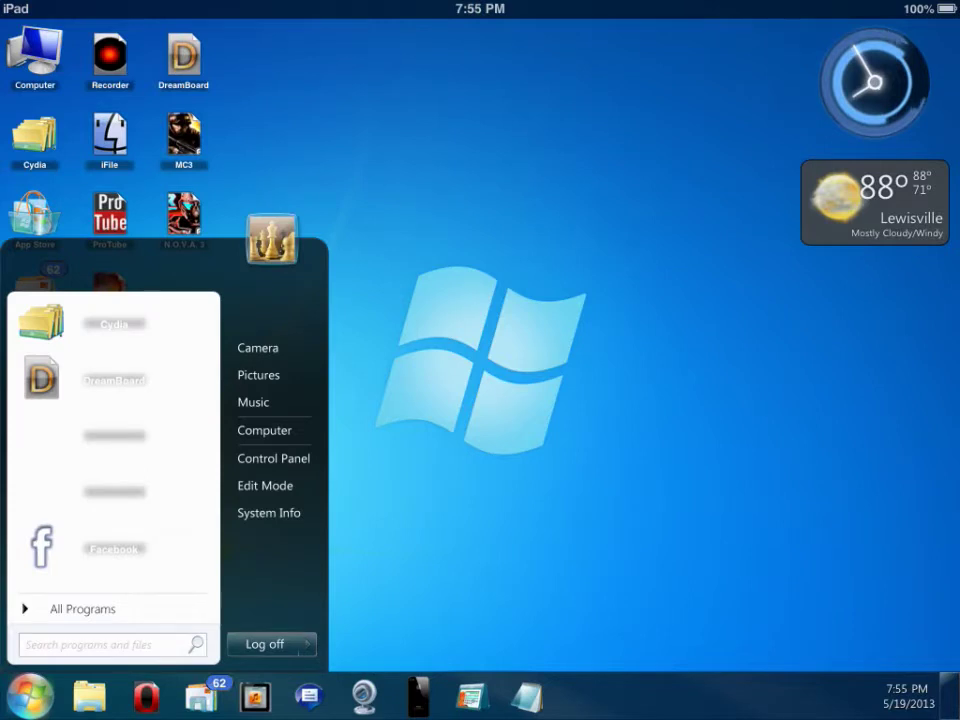
{"action": "left_click", "coordinate": [264, 430]}
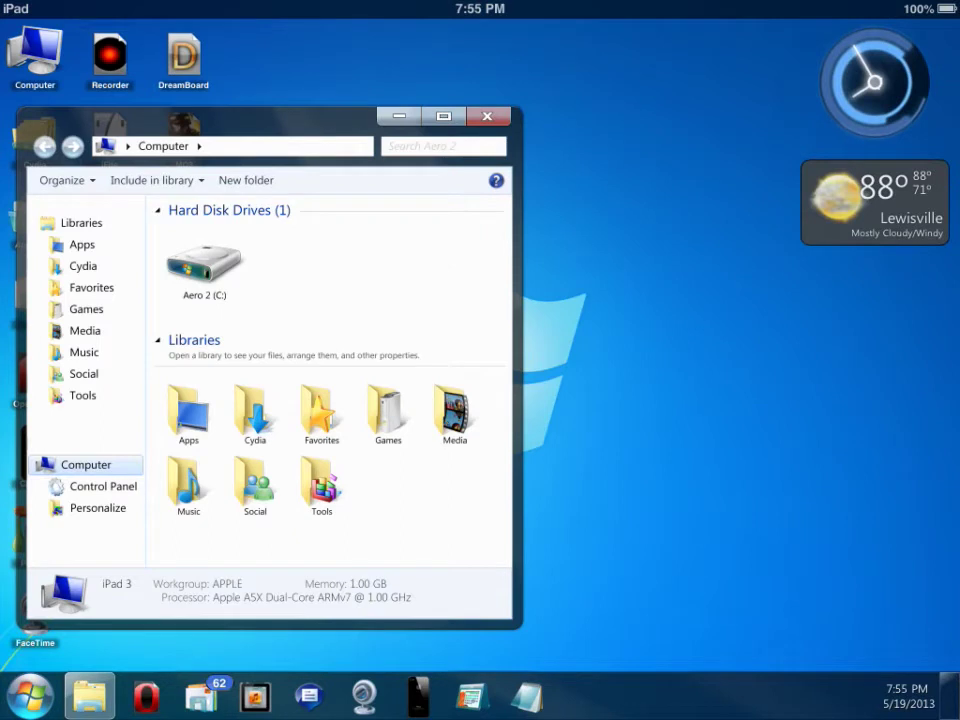
{"action": "left_click", "coordinate": [363, 695]}
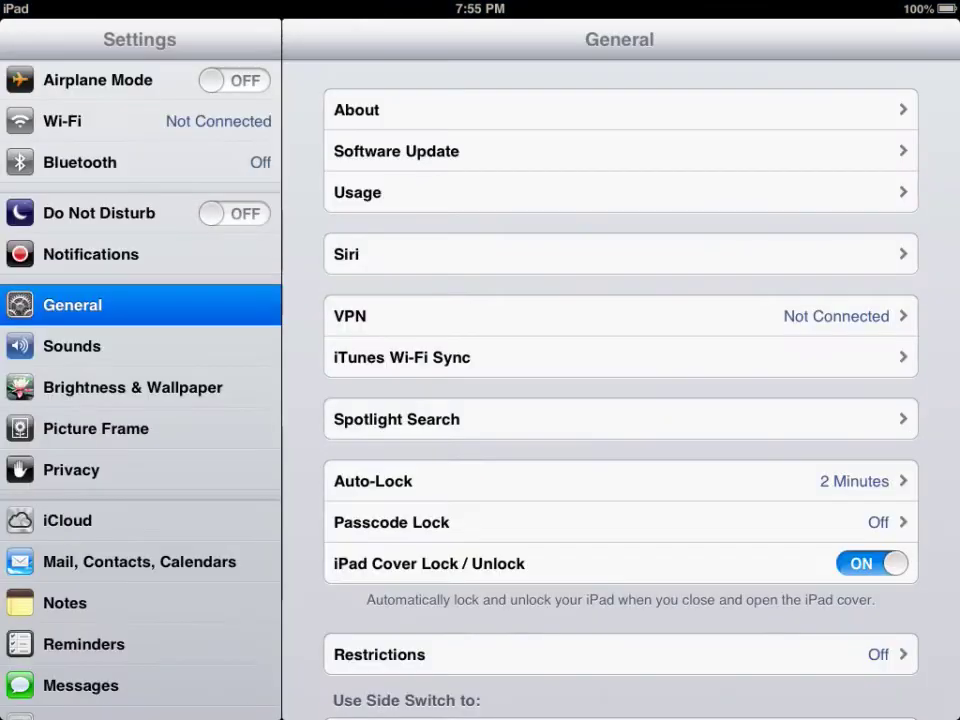
{"action": "key", "text": "super"}
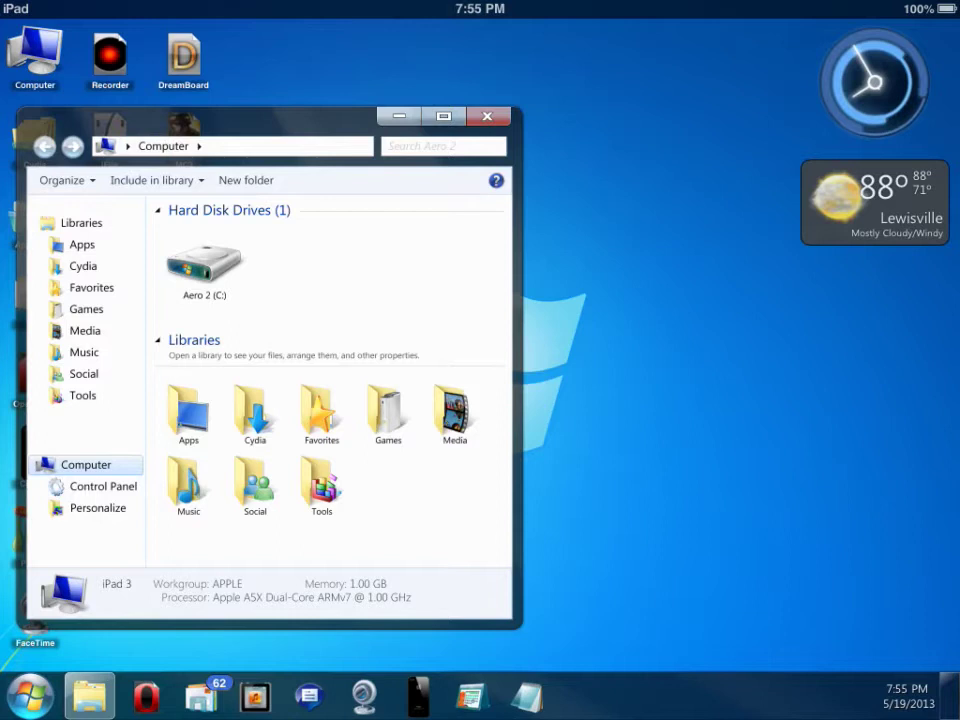
{"action": "left_click", "coordinate": [487, 116]}
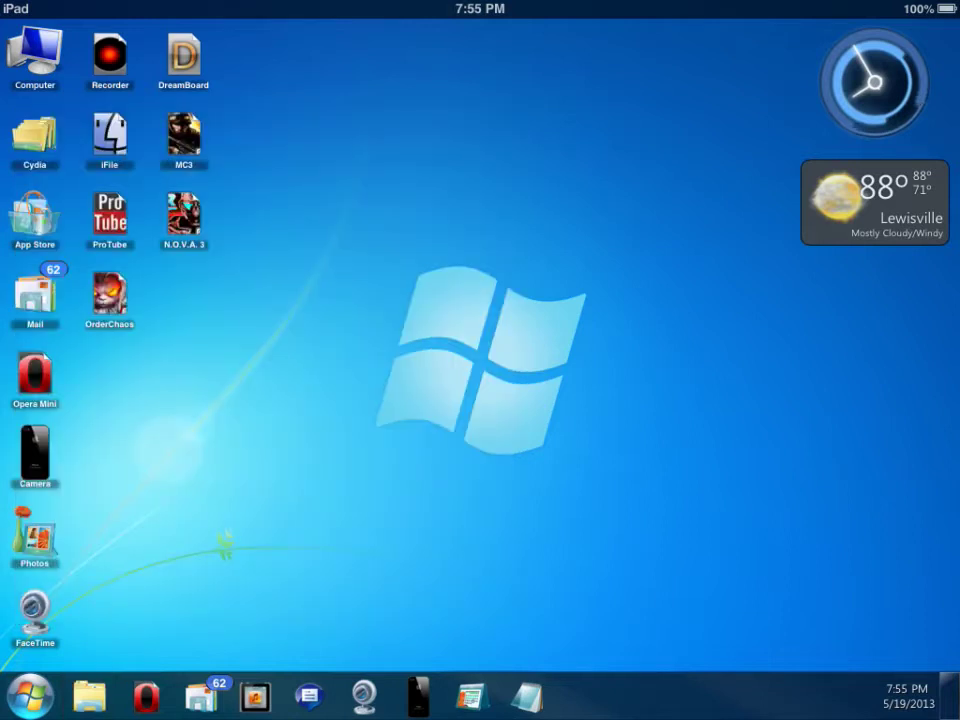
Launch Photos from the Start menu, then open Computer from its desktop icon.
{"action": "left_click", "coordinate": [30, 695]}
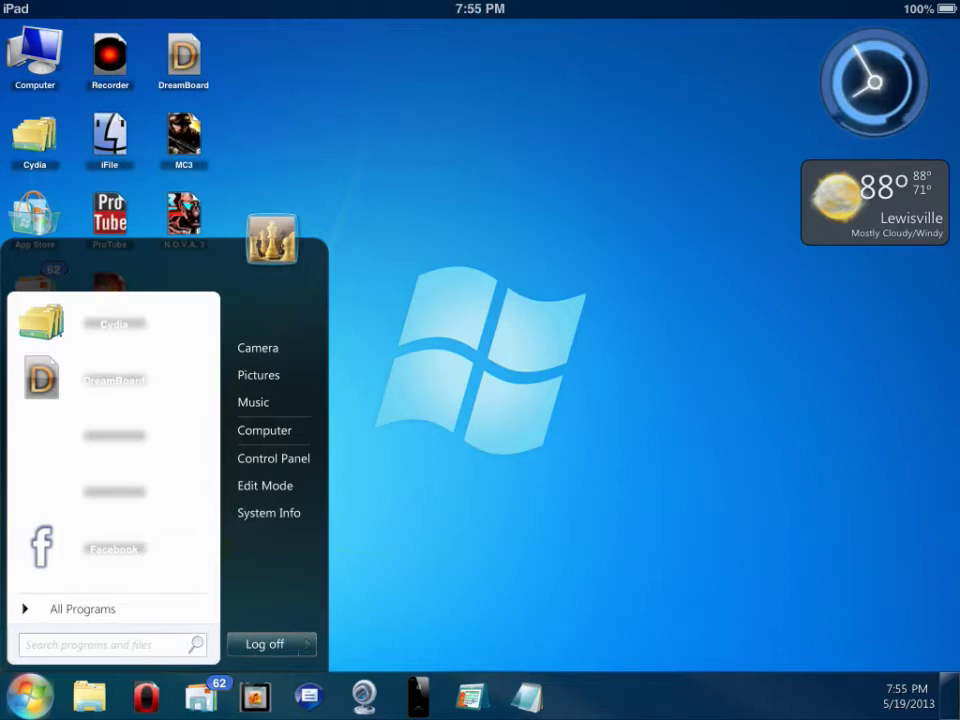
{"action": "left_click", "coordinate": [258, 374]}
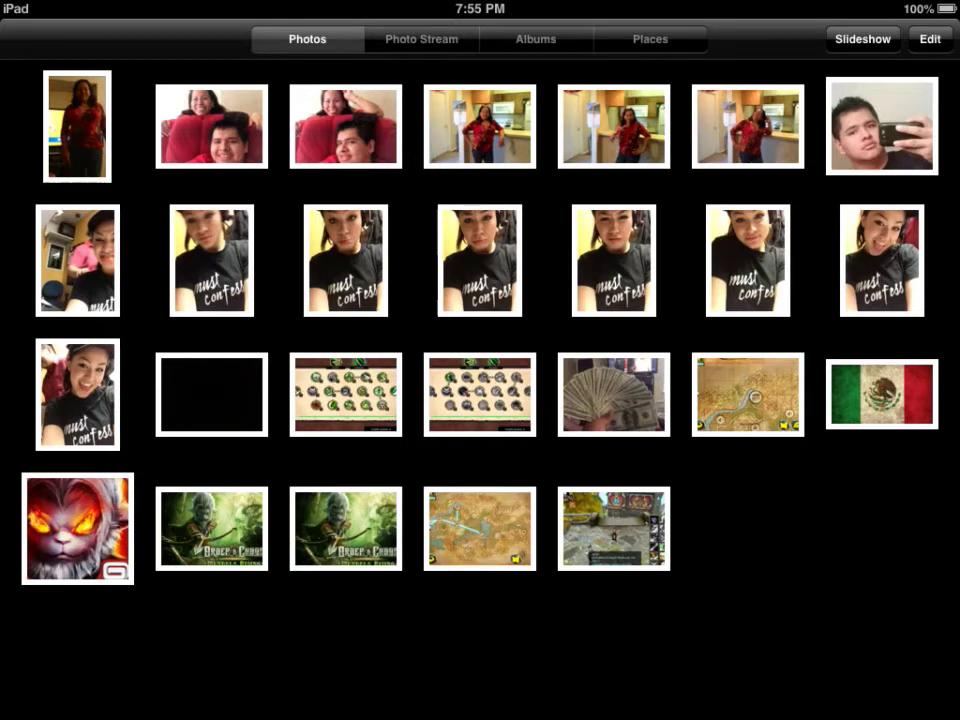
{"action": "key", "text": "super"}
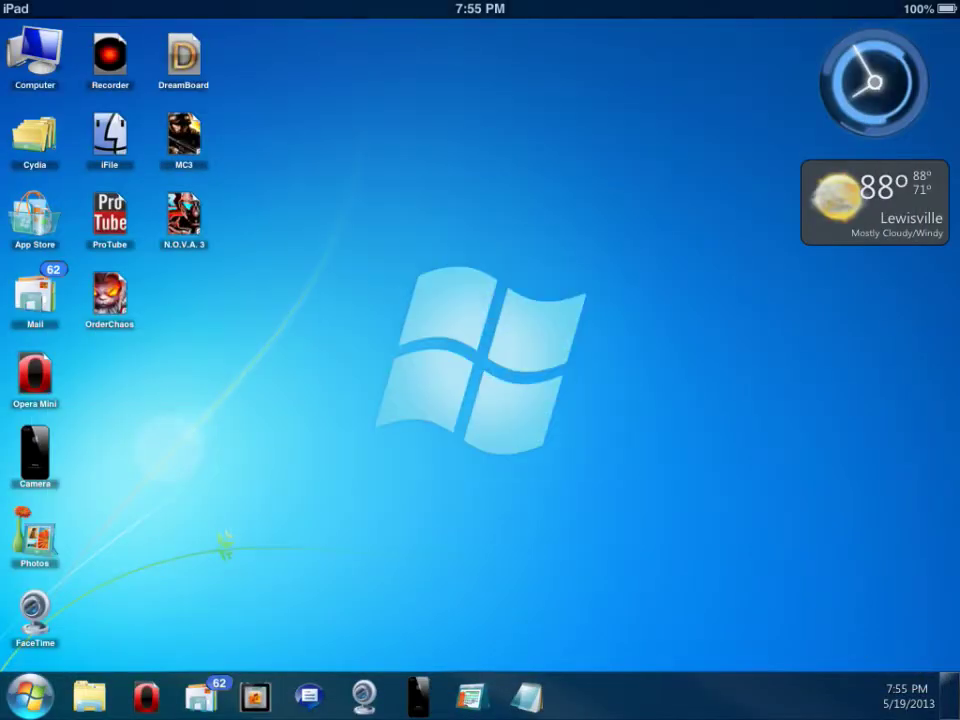
{"action": "left_click", "coordinate": [30, 695]}
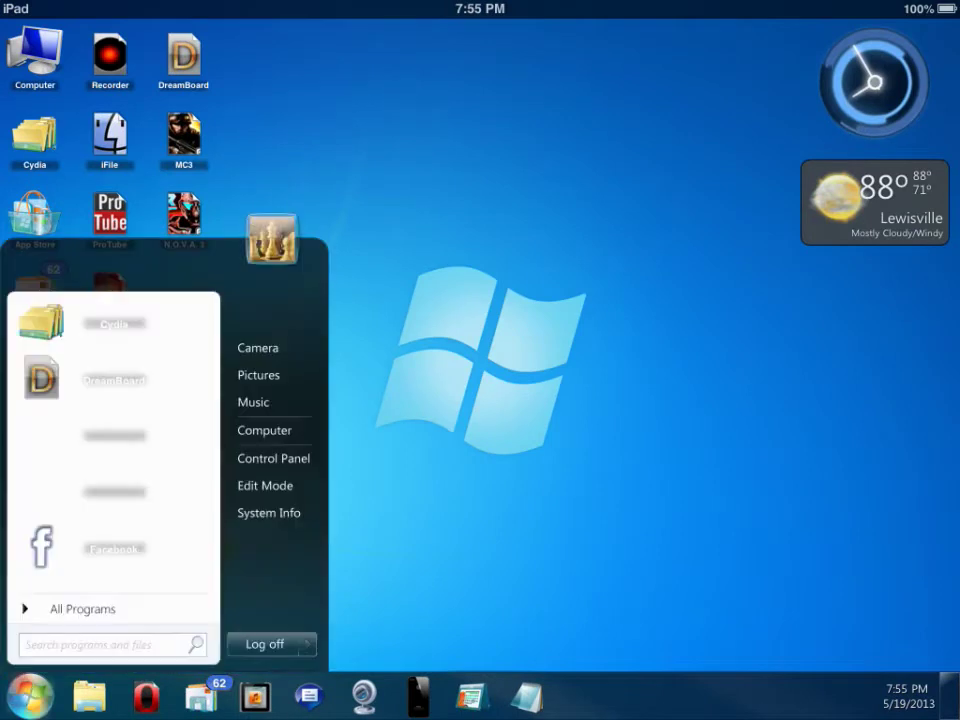
{"action": "left_click", "coordinate": [30, 695]}
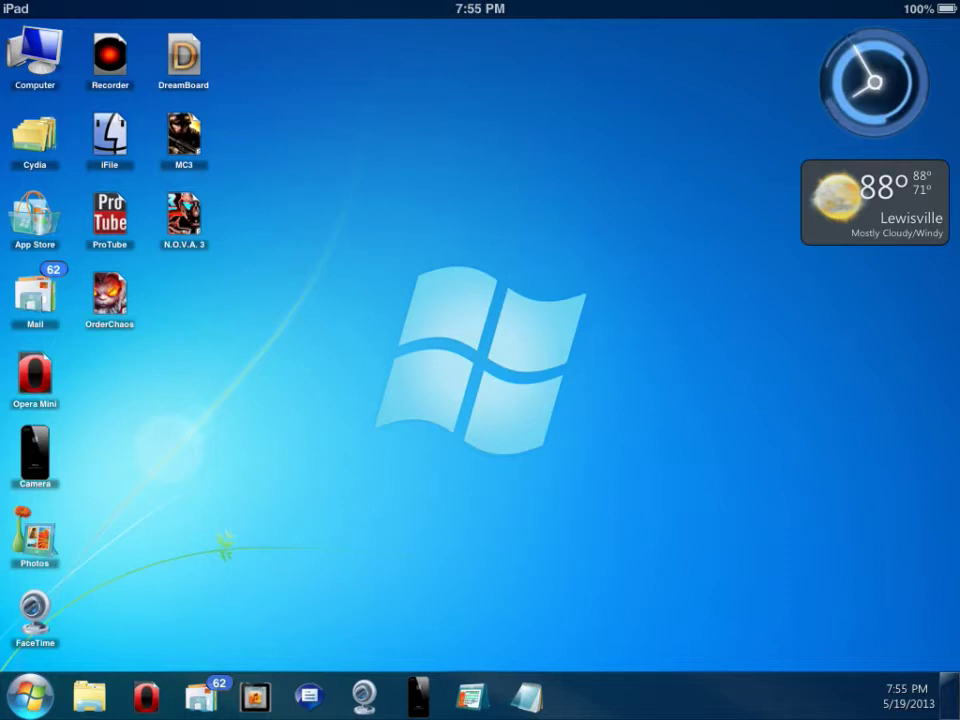
{"action": "left_click", "coordinate": [35, 55]}
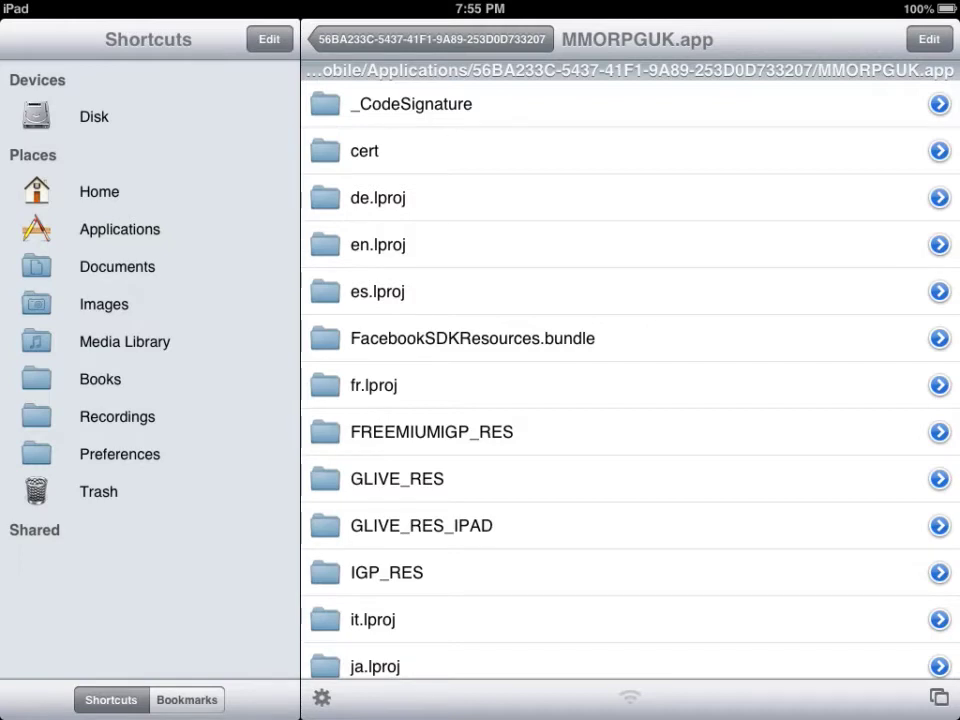
Reopen the MMORPGUK.app folder and select the five pvp map .bin files.
{"action": "left_click", "coordinate": [431, 39]}
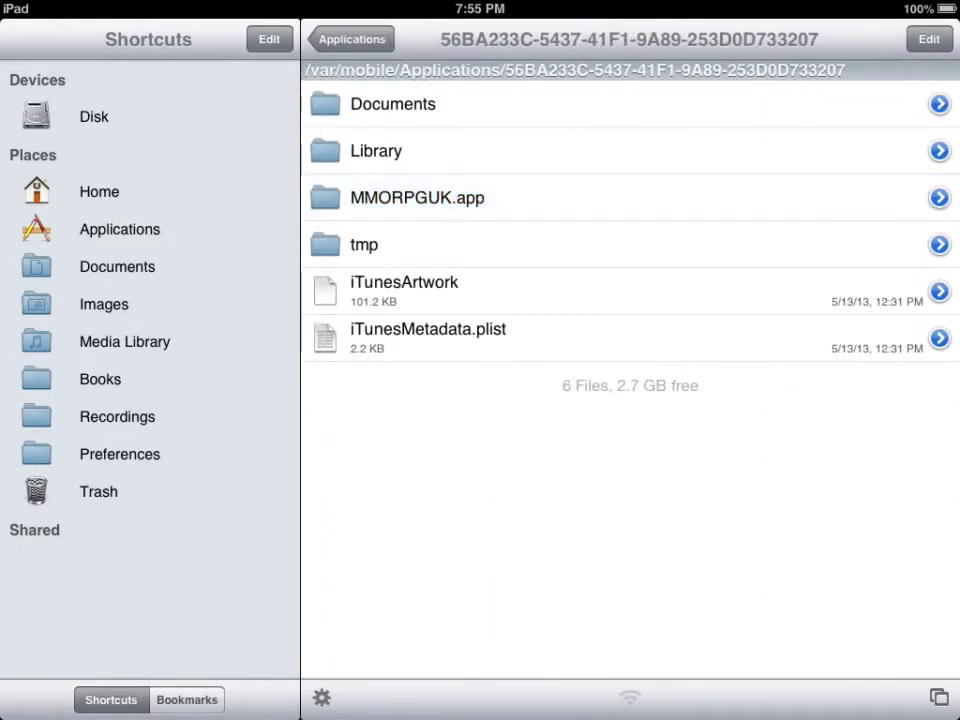
{"action": "left_click", "coordinate": [500, 197]}
{"action": "scroll", "coordinate": [630, 400], "scroll_direction": "down", "scroll_amount": 5}
{"action": "scroll", "coordinate": [630, 400], "scroll_direction": "down", "scroll_amount": 5}
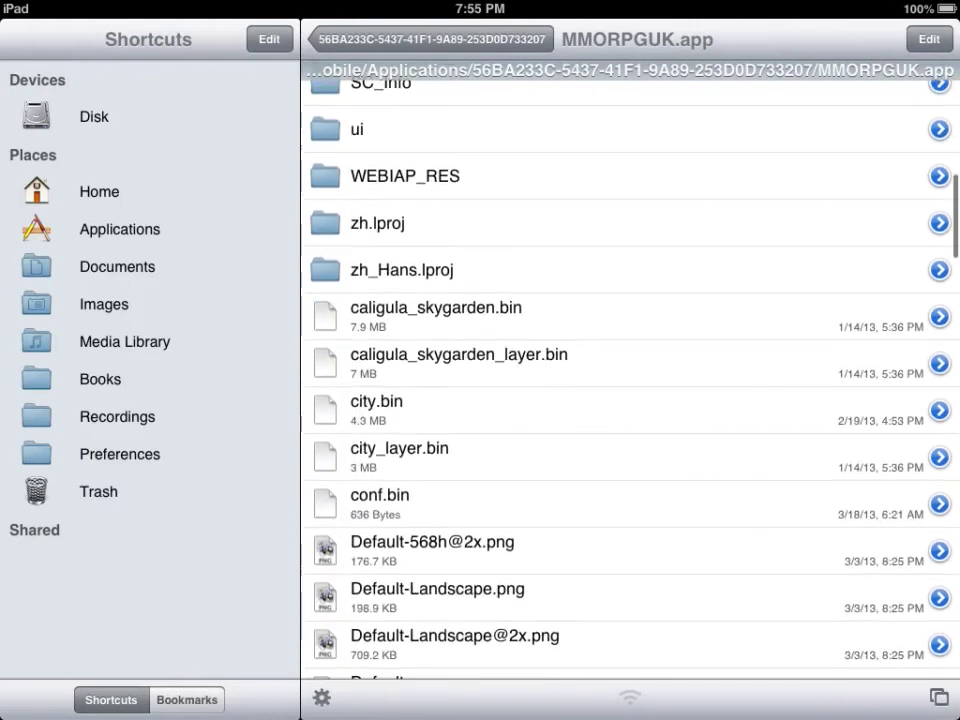
{"action": "scroll", "coordinate": [630, 400], "scroll_direction": "down", "scroll_amount": 5}
{"action": "scroll", "coordinate": [630, 400], "scroll_direction": "down", "scroll_amount": 5}
{"action": "scroll", "coordinate": [630, 400], "scroll_direction": "down", "scroll_amount": 4}
{"action": "scroll", "coordinate": [630, 400], "scroll_direction": "down", "scroll_amount": 3}
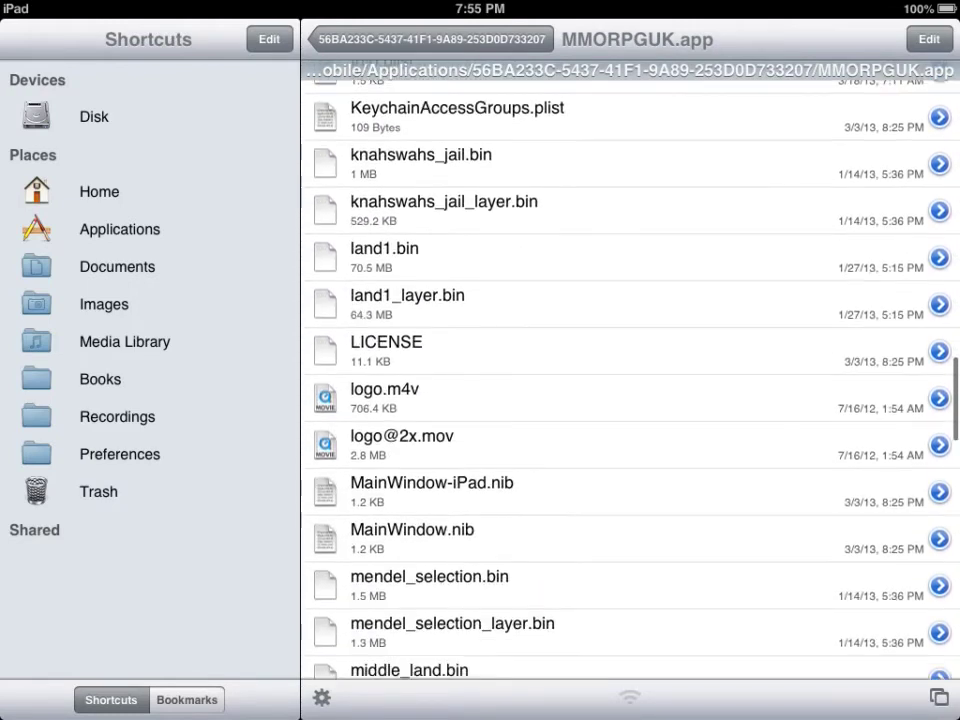
{"action": "scroll", "coordinate": [630, 400], "scroll_direction": "down", "scroll_amount": 3}
{"action": "scroll", "coordinate": [630, 400], "scroll_direction": "down", "scroll_amount": 5}
{"action": "scroll", "coordinate": [630, 400], "scroll_direction": "down", "scroll_amount": 4}
{"action": "scroll", "coordinate": [630, 400], "scroll_direction": "up", "scroll_amount": 1}
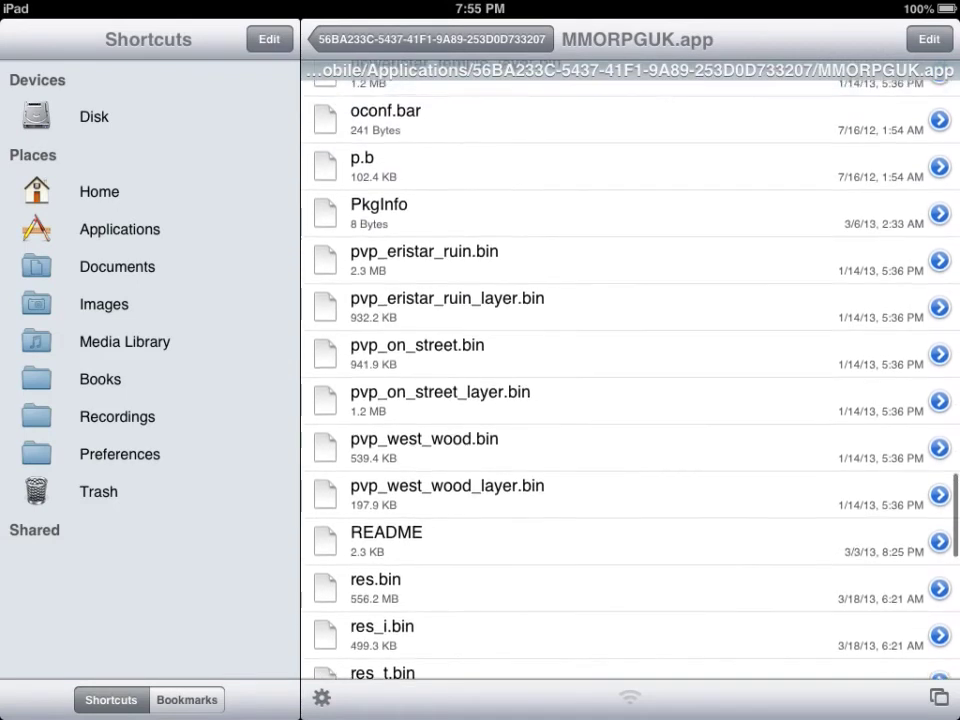
{"action": "scroll", "coordinate": [630, 400], "scroll_direction": "down", "scroll_amount": 1}
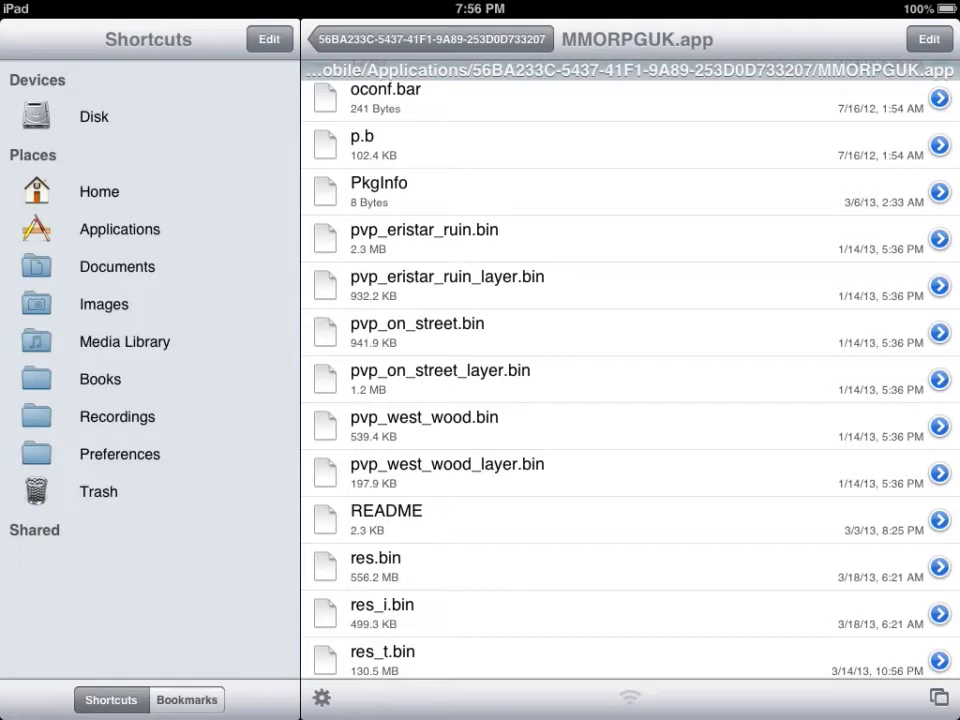
{"action": "left_click", "coordinate": [929, 38]}
{"action": "left_click", "coordinate": [447, 285]}
{"action": "left_click", "coordinate": [417, 332]}
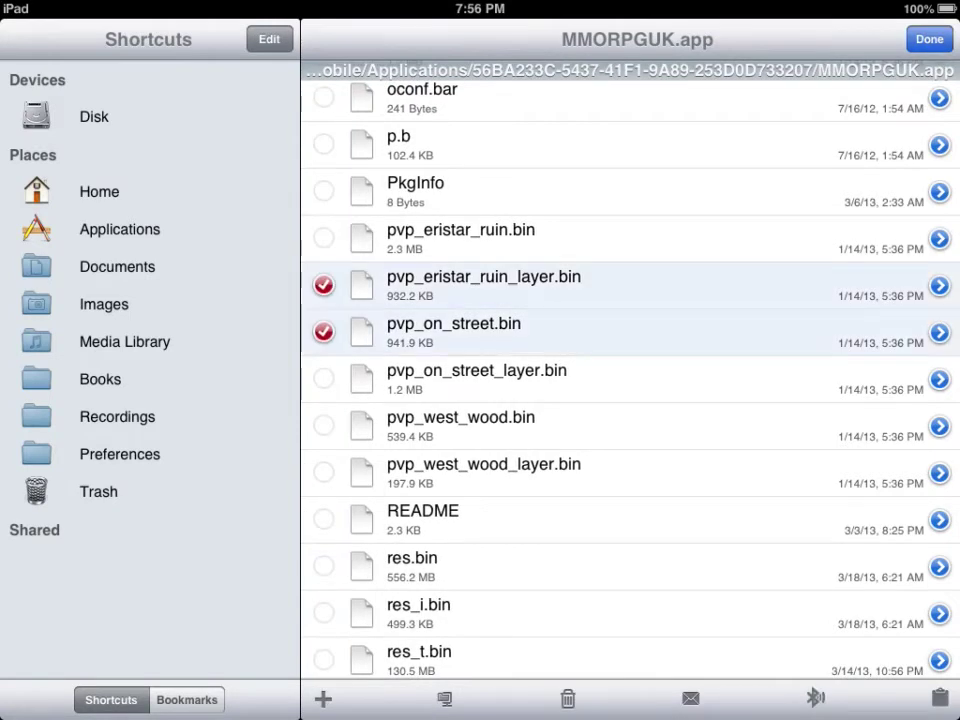
{"action": "left_click", "coordinate": [323, 379]}
{"action": "left_click", "coordinate": [323, 426]}
{"action": "left_click", "coordinate": [323, 473]}
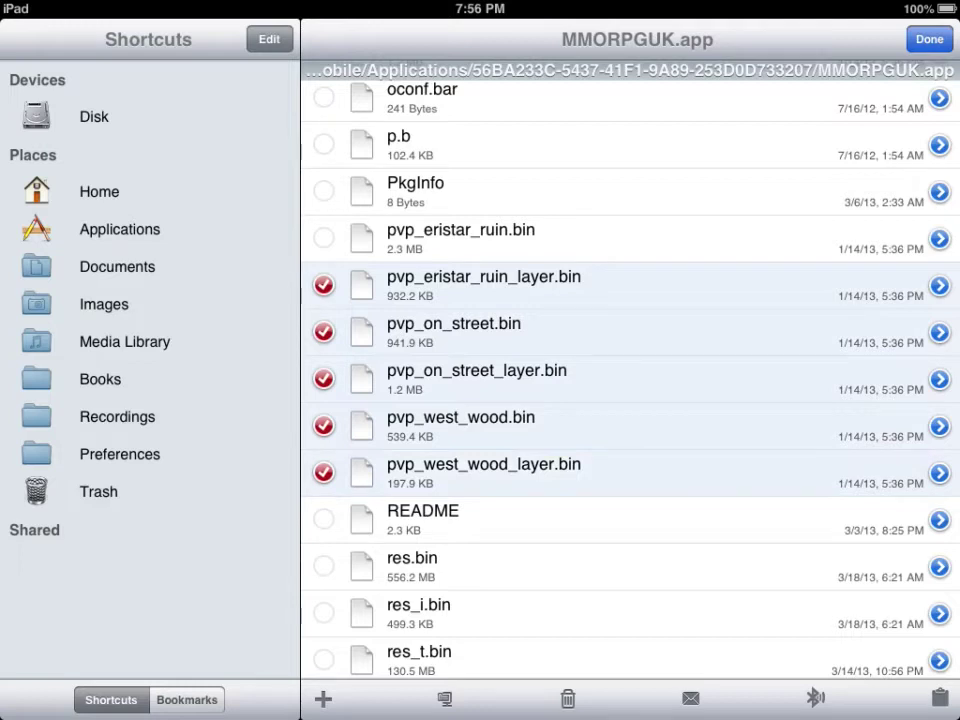
Copy the five pvp files, exit selection mode, and view pvp_eristar_ruin.bin's attributes.
{"action": "left_click", "coordinate": [939, 698]}
{"action": "left_click", "coordinate": [814, 597]}
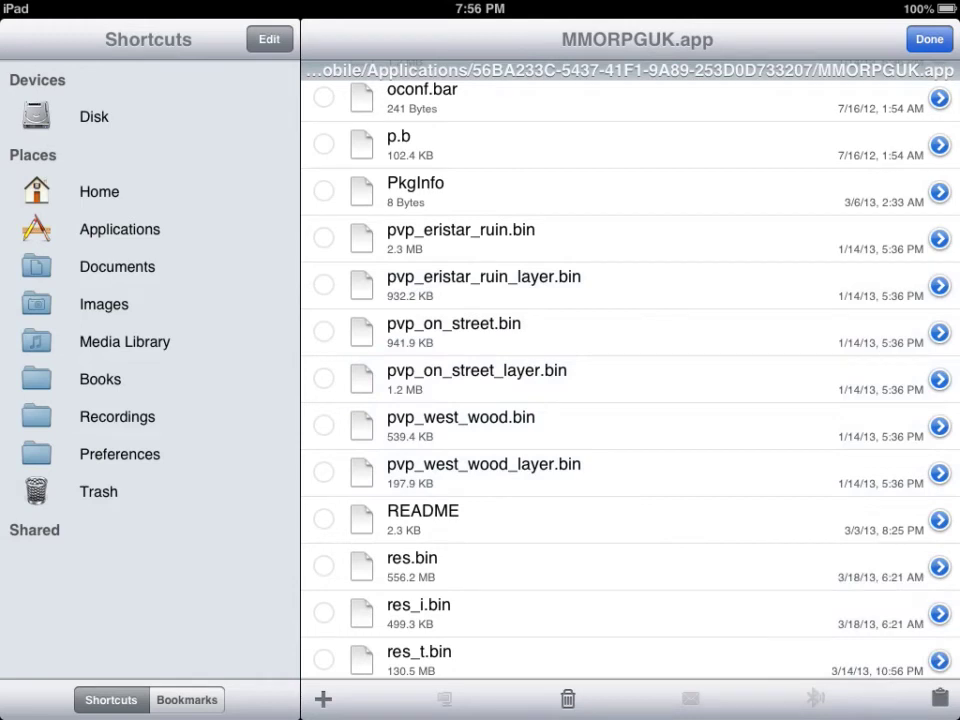
{"action": "left_click", "coordinate": [929, 39]}
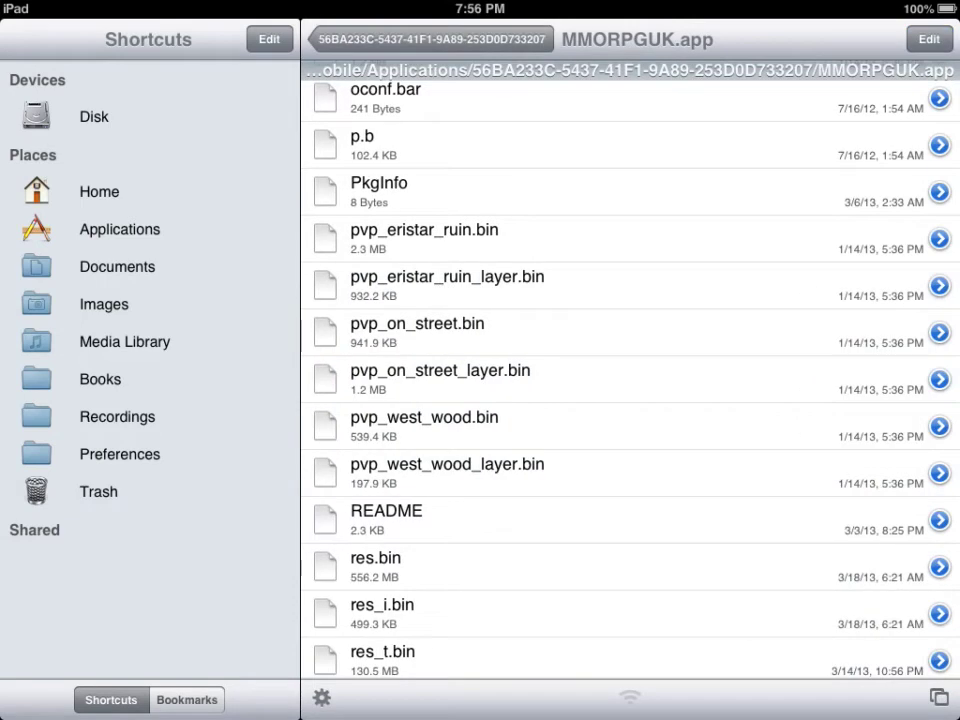
{"action": "left_click", "coordinate": [939, 239]}
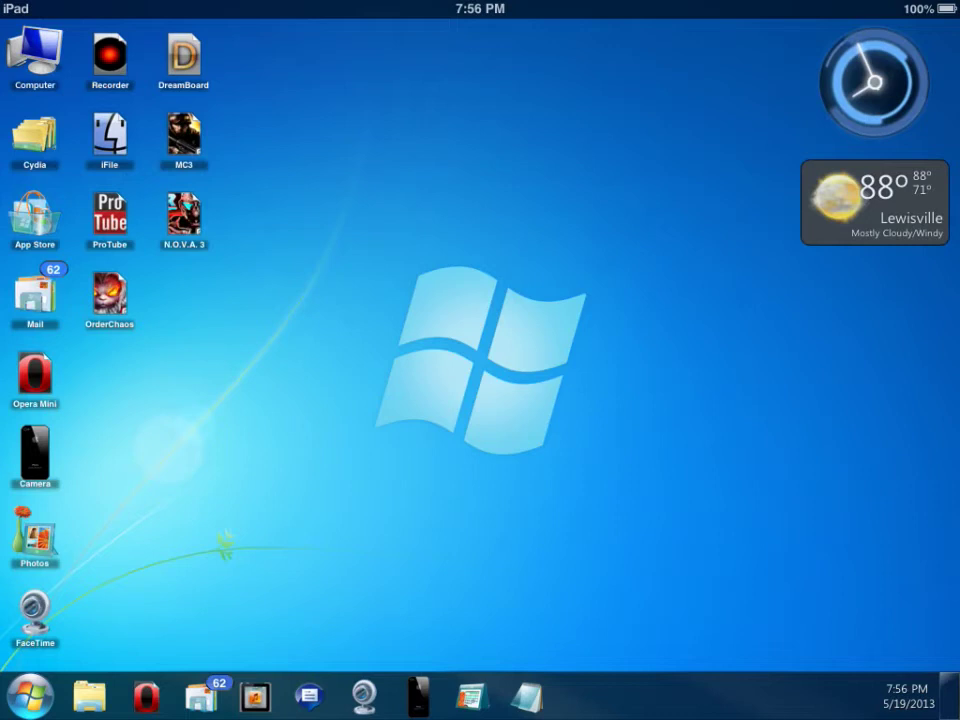
Put the Start menu in edit mode and assign 3G Unrestrictor to the third slot.
{"action": "left_click", "coordinate": [30, 695]}
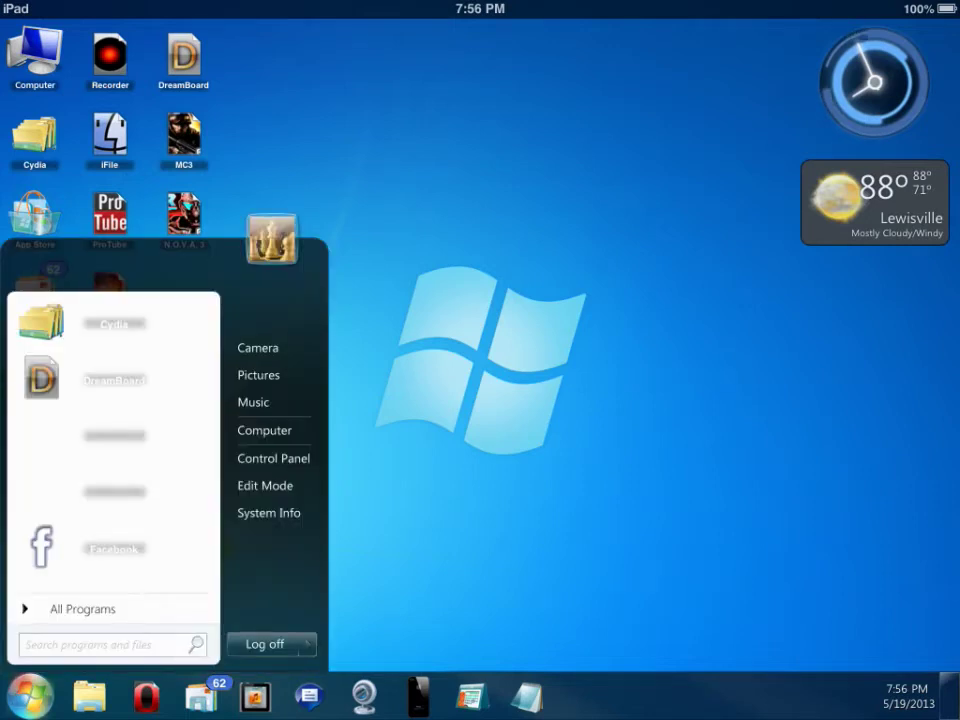
{"action": "left_click", "coordinate": [265, 485]}
{"action": "left_click", "coordinate": [480, 420]}
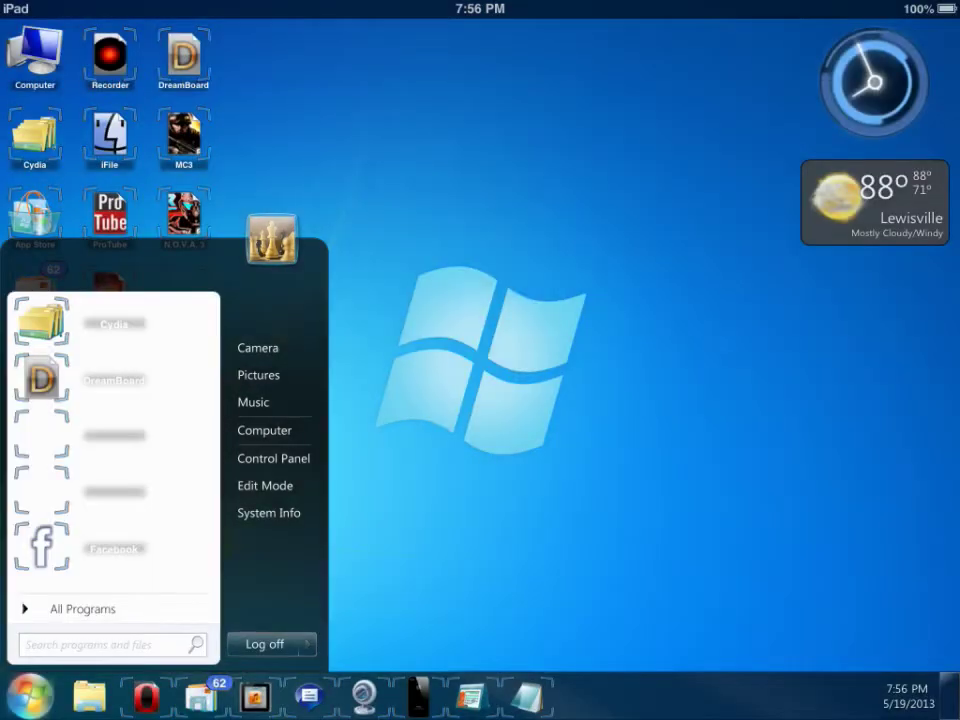
{"action": "left_click", "coordinate": [41, 435]}
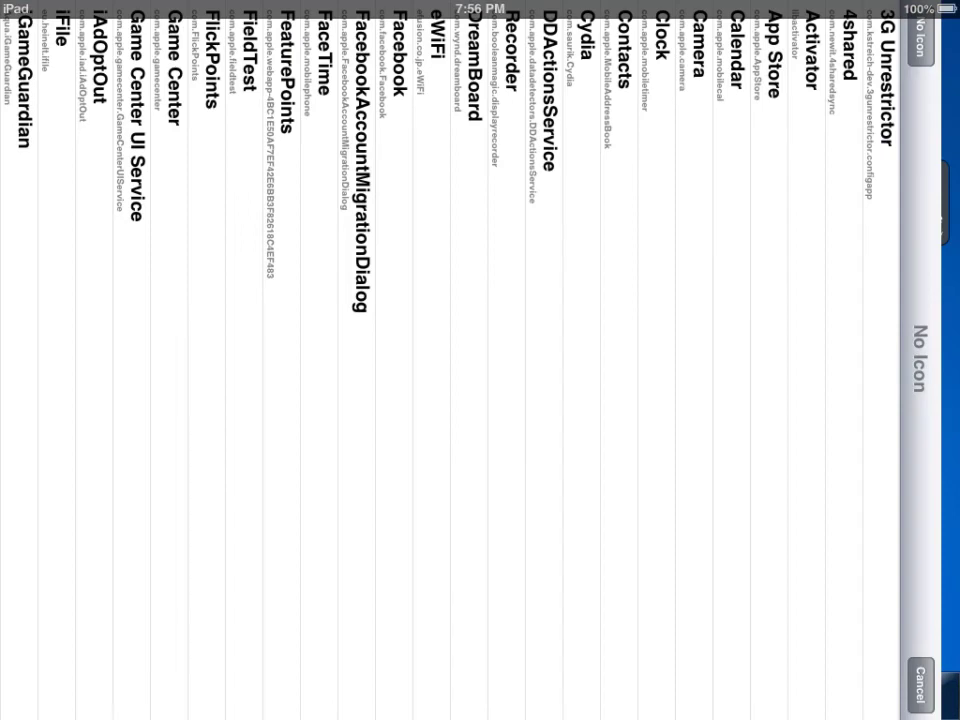
{"action": "left_click", "coordinate": [885, 80]}
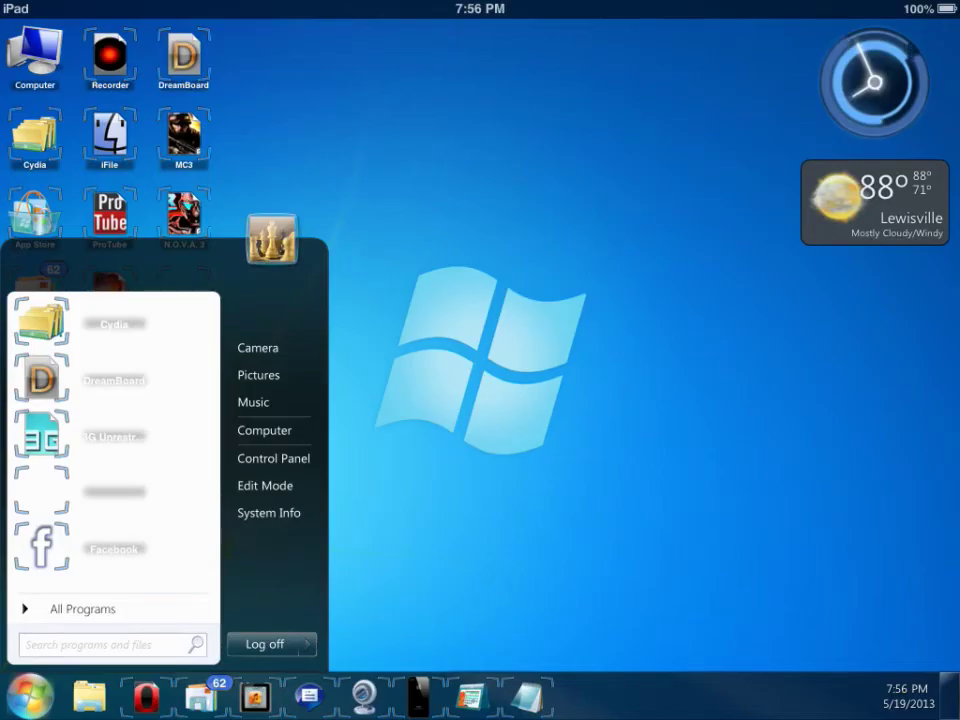
Assign iFile to the fourth slot in place of iAdOptOut, then leave edit mode.
{"action": "left_click", "coordinate": [41, 490]}
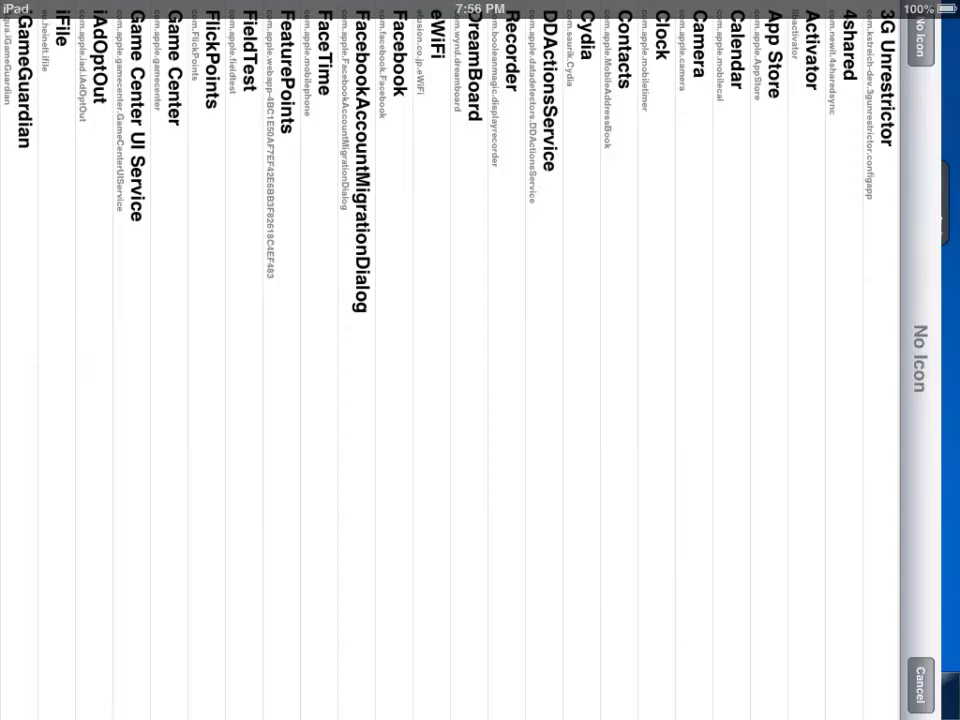
{"action": "scroll", "coordinate": [450, 360], "scroll_direction": "down", "scroll_amount": 4}
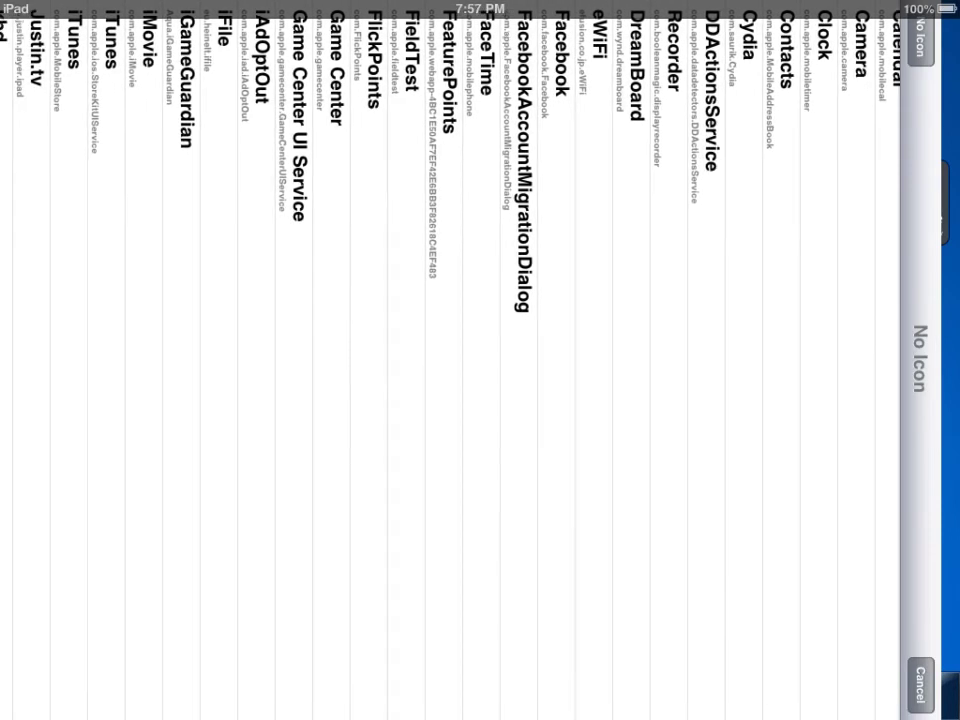
{"action": "left_click", "coordinate": [205, 60]}
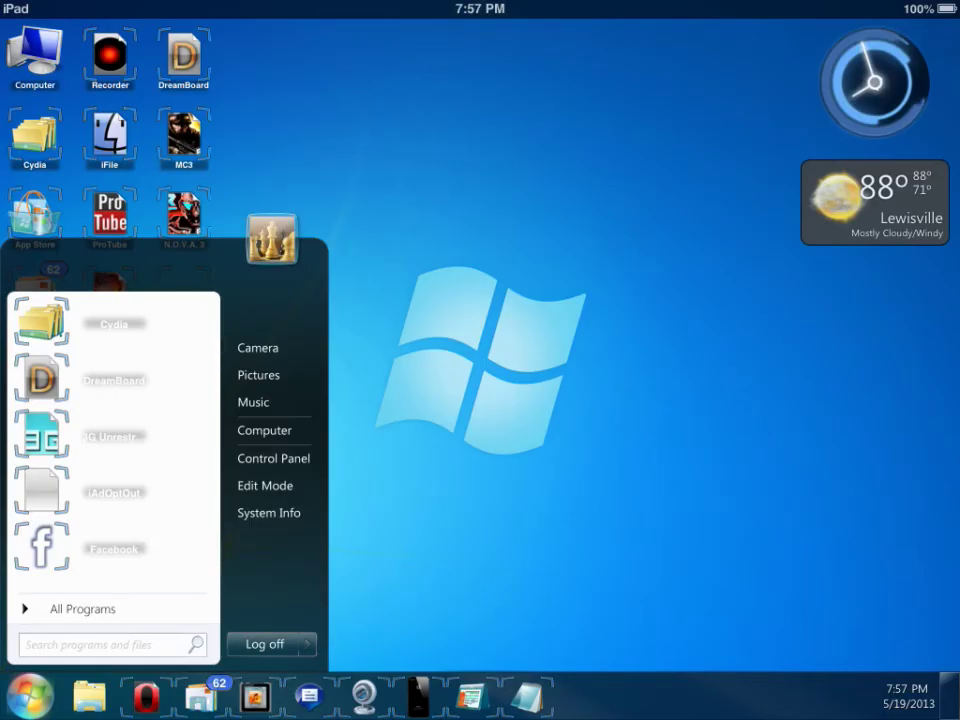
{"action": "left_click", "coordinate": [41, 490]}
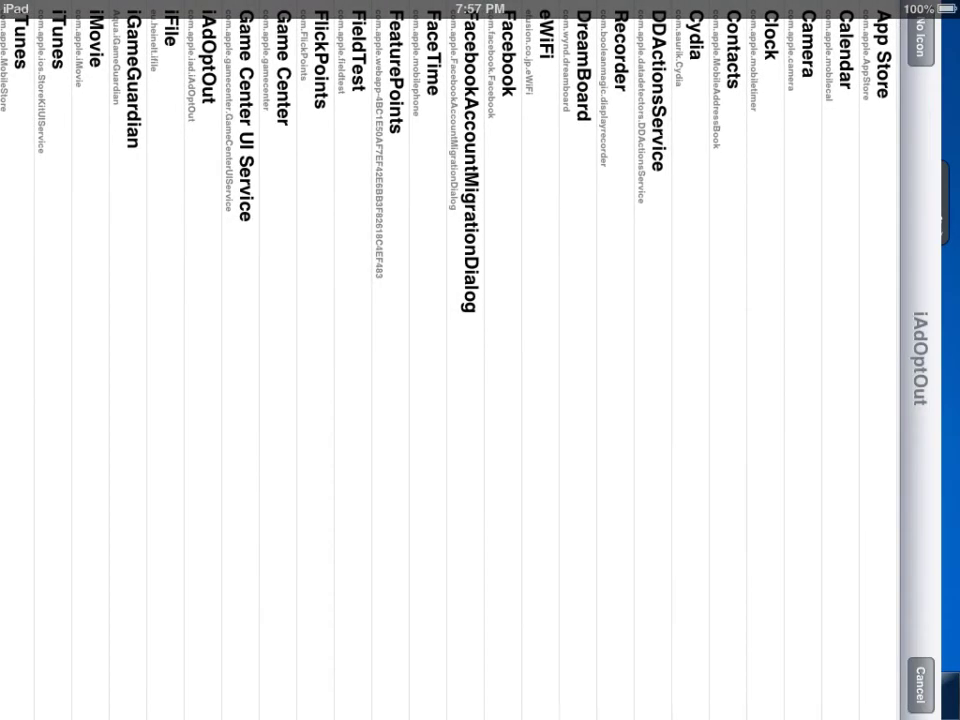
{"action": "left_click", "coordinate": [920, 685]}
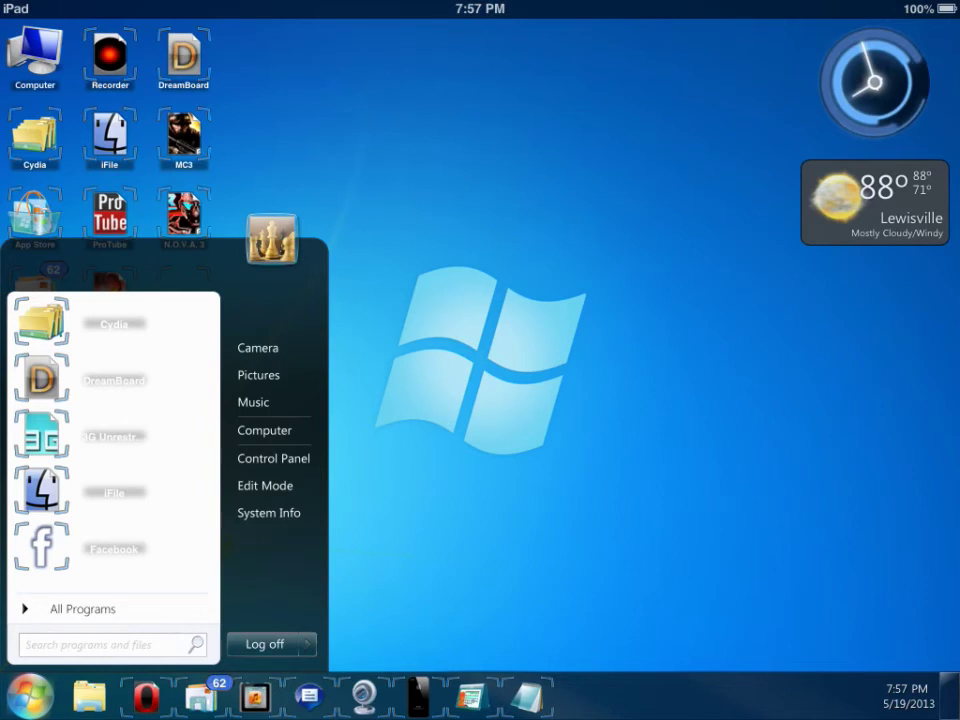
{"action": "left_click", "coordinate": [30, 694]}
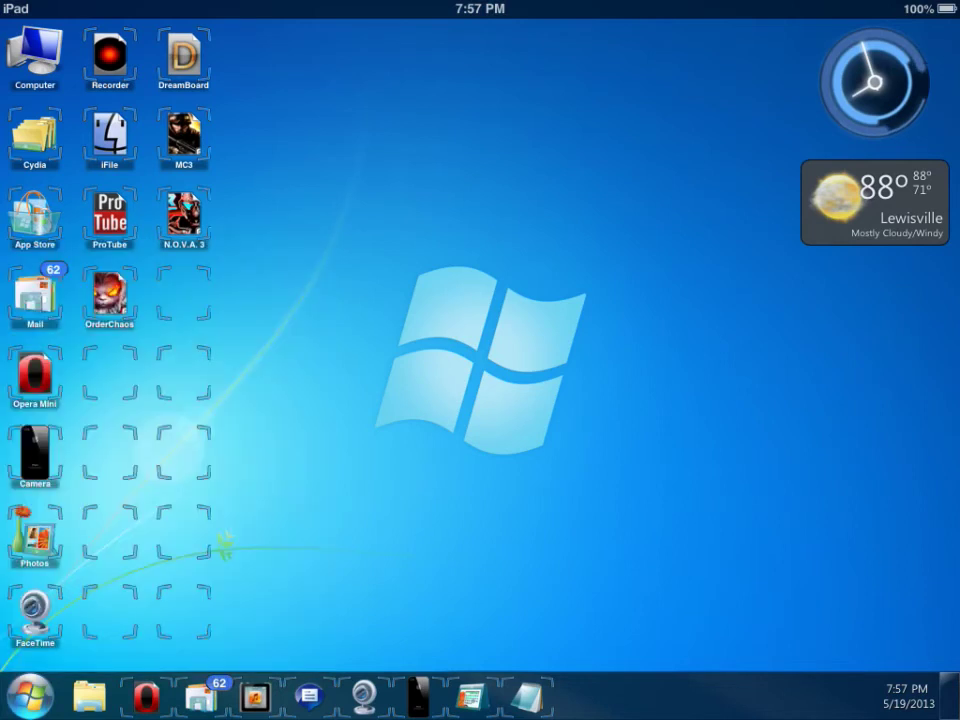
{"action": "left_click", "coordinate": [450, 400]}
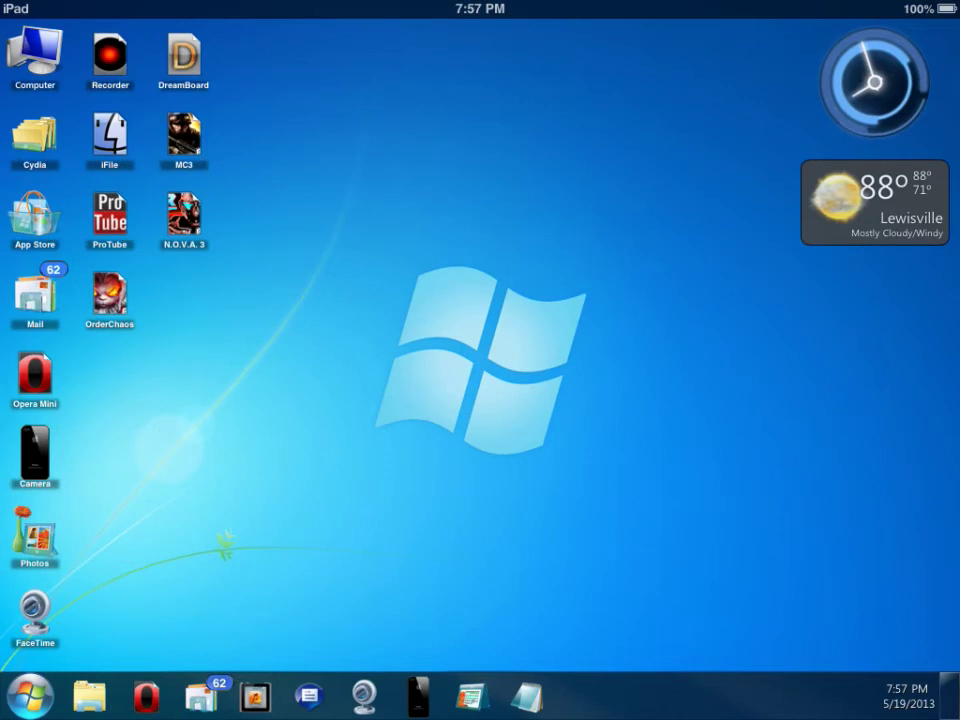
{"action": "left_click", "coordinate": [908, 695]}
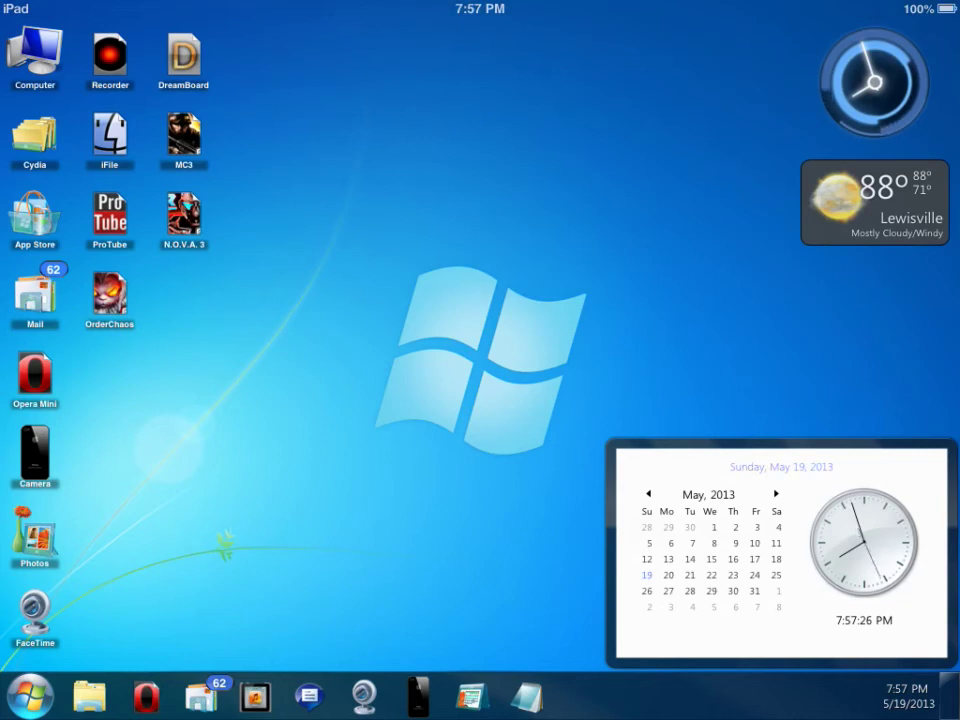
{"action": "left_click", "coordinate": [650, 420]}
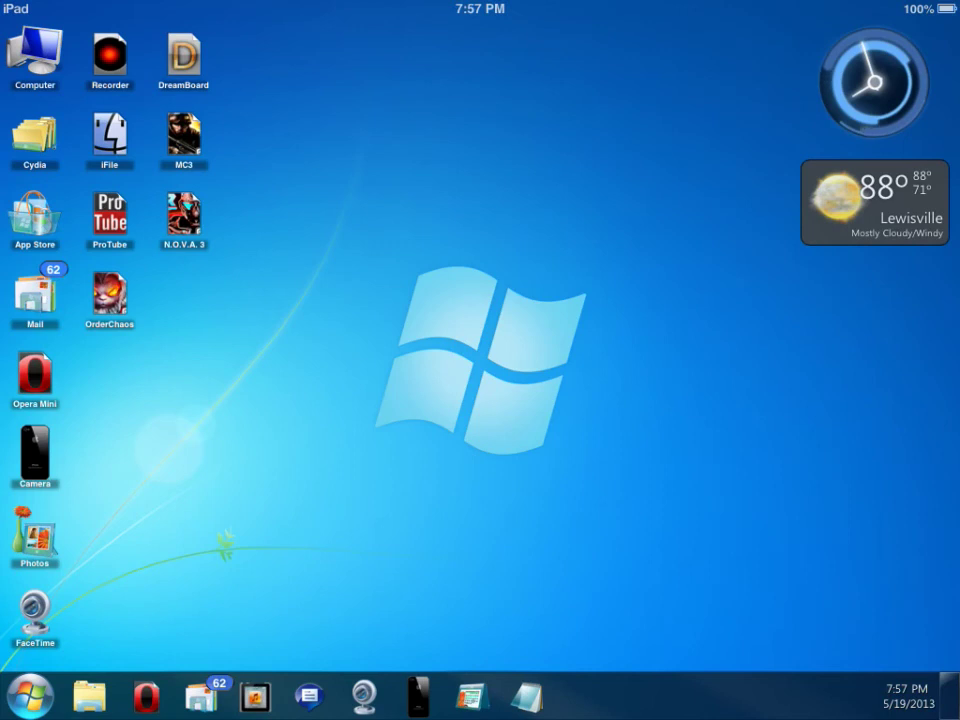
{"action": "left_click", "coordinate": [417, 695]}
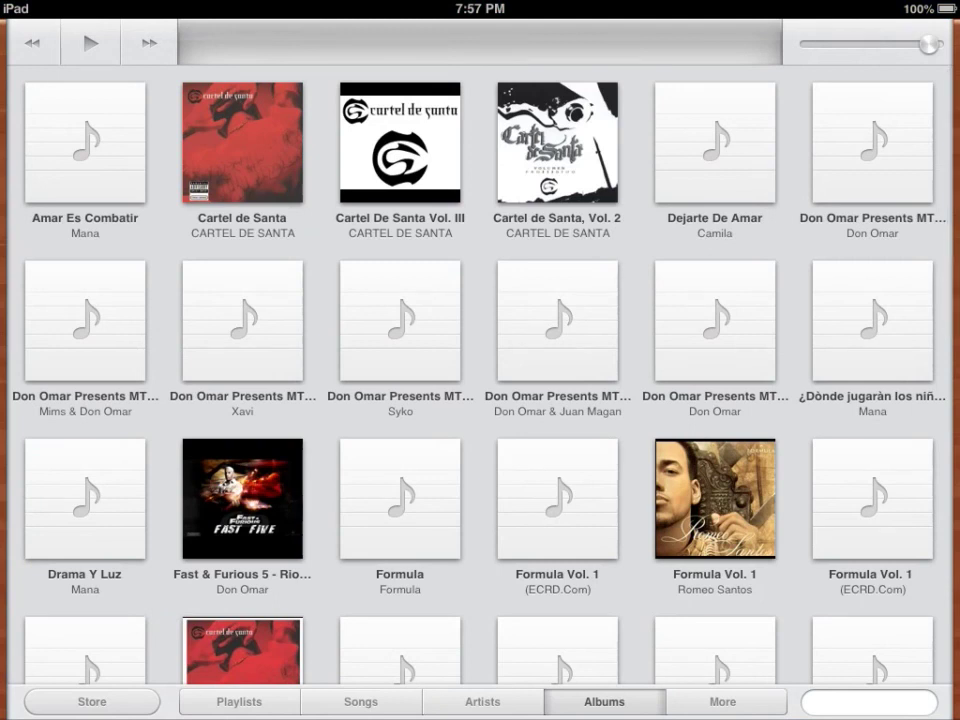
{"action": "key", "text": "super"}
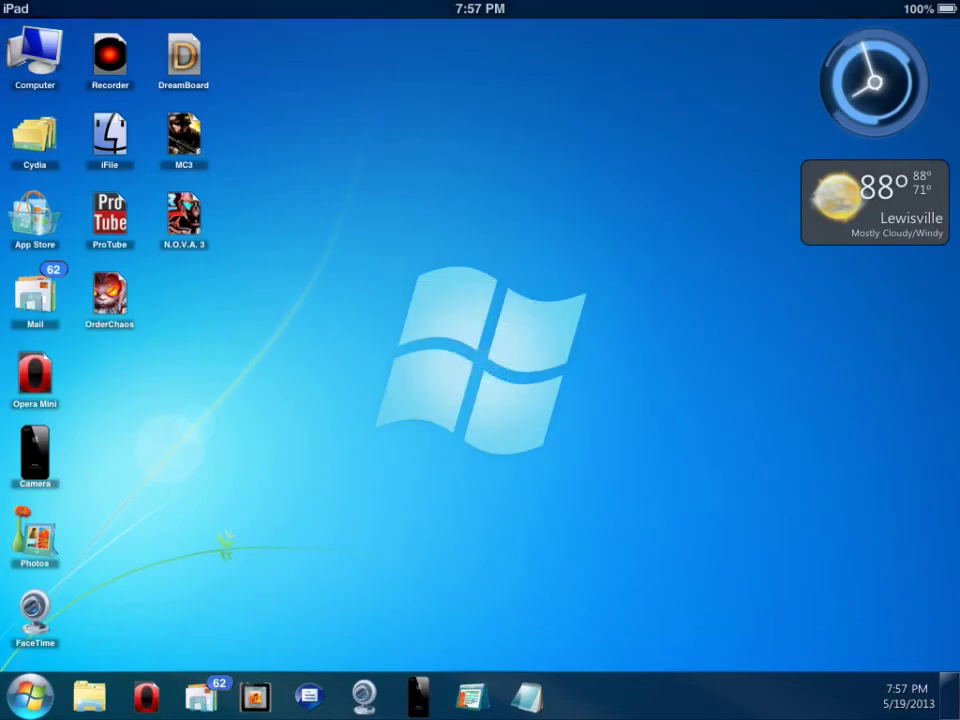